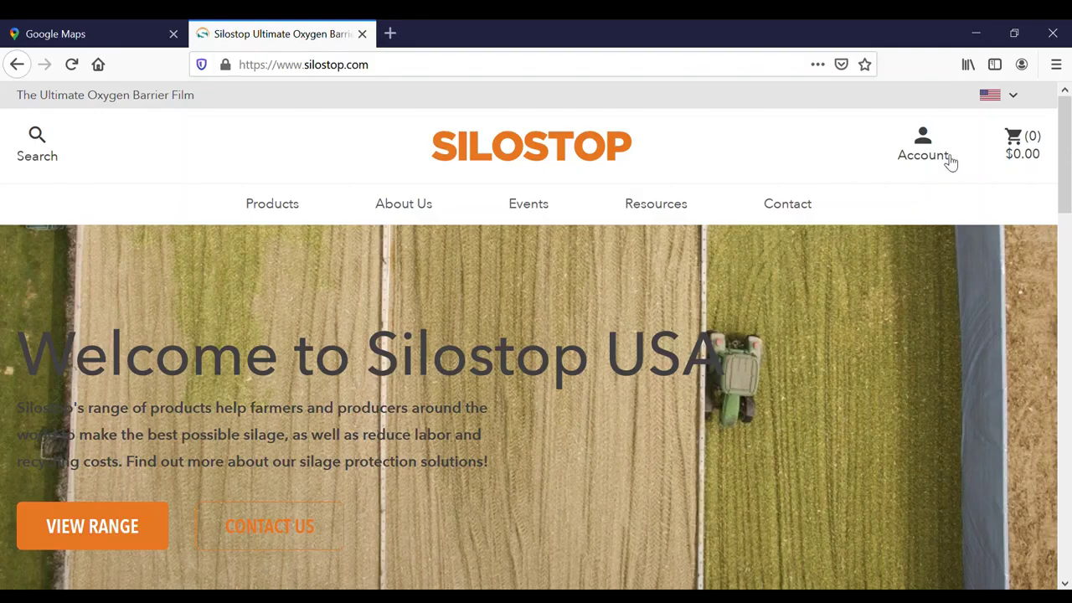
Step: Look through the Silostop home page, including the product categories and the return on investment section
{"action": "scroll", "coordinate": [957, 378], "scroll_direction": "down", "scroll_amount": 7}
{"action": "scroll", "coordinate": [960, 383], "scroll_direction": "down", "scroll_amount": 4}
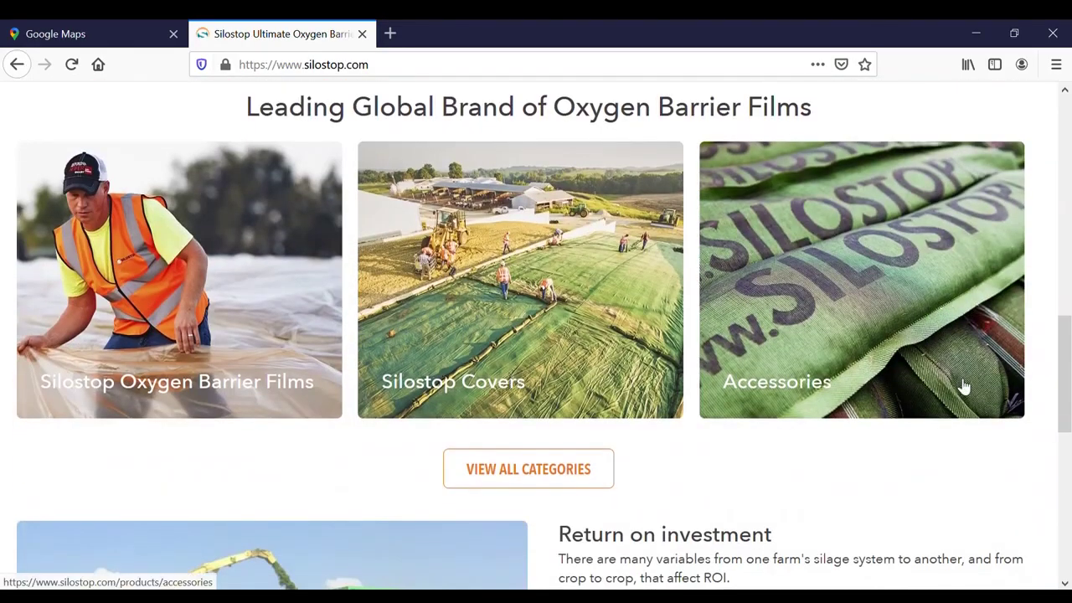
{"action": "scroll", "coordinate": [964, 386], "scroll_direction": "down", "scroll_amount": 2}
{"action": "scroll", "coordinate": [964, 383], "scroll_direction": "down", "scroll_amount": 2}
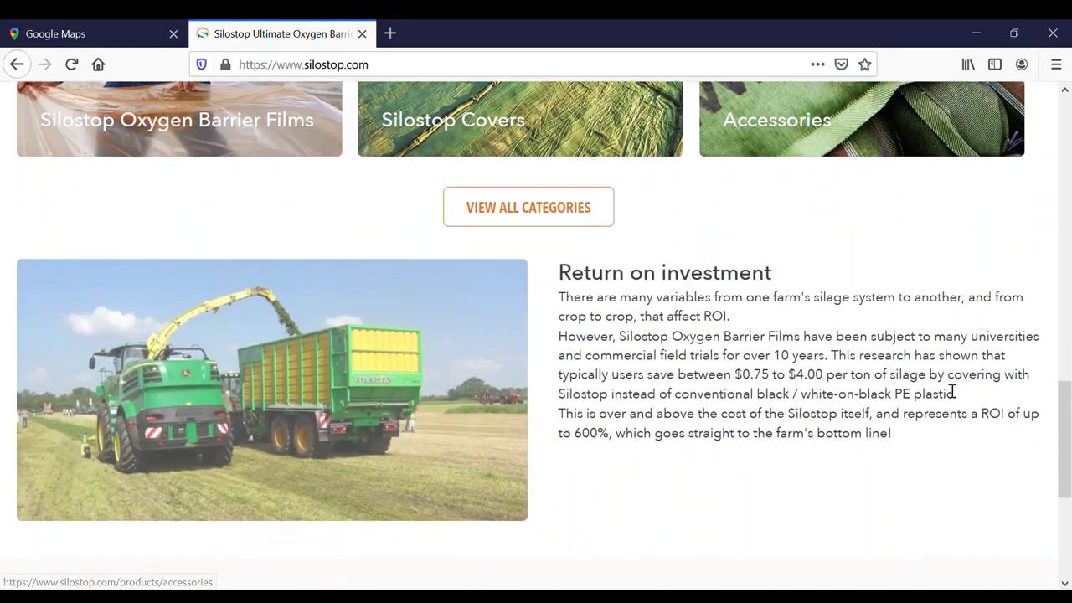
{"action": "scroll", "coordinate": [635, 411], "scroll_direction": "up", "scroll_amount": 2}
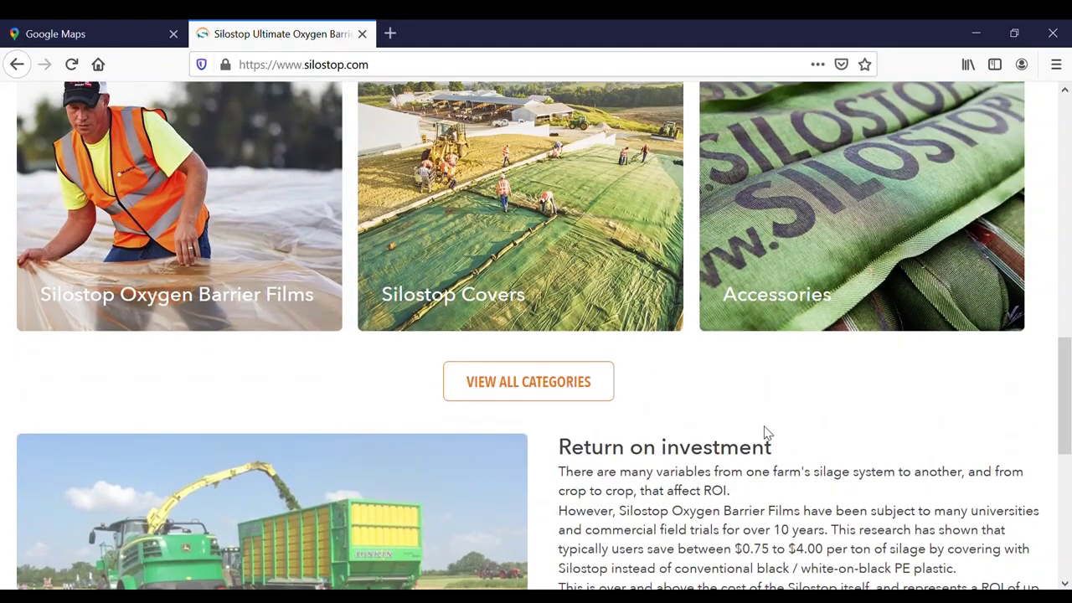
{"action": "scroll", "coordinate": [764, 429], "scroll_direction": "up", "scroll_amount": 3}
{"action": "scroll", "coordinate": [764, 432], "scroll_direction": "up", "scroll_amount": 8}
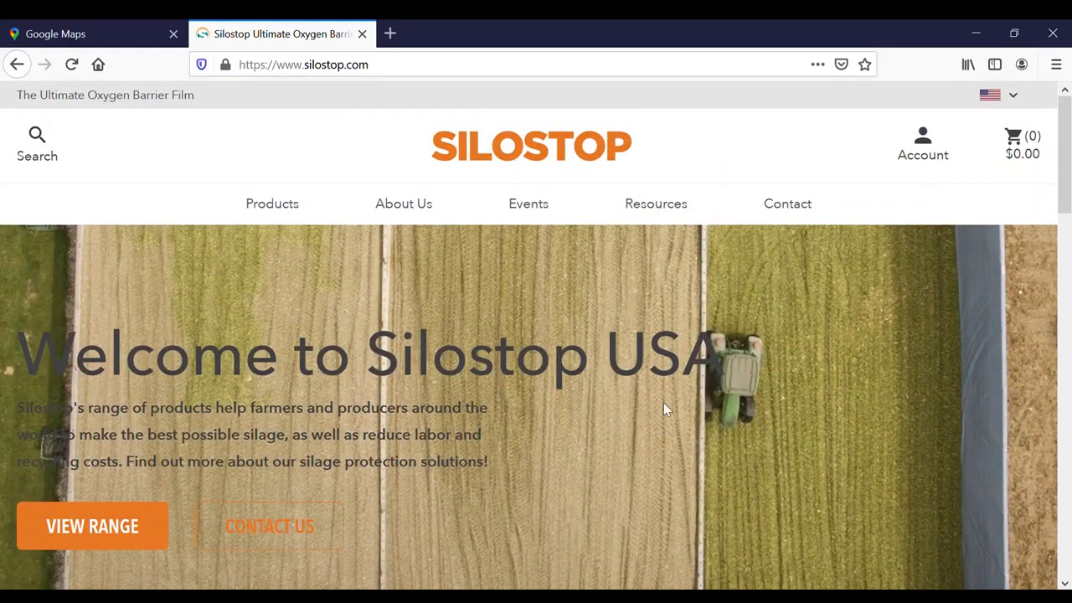
Step: Switch to the Google Maps satellite view and measure the width of the covered silage pile along its upper edge
{"action": "left_click", "coordinate": [95, 41]}
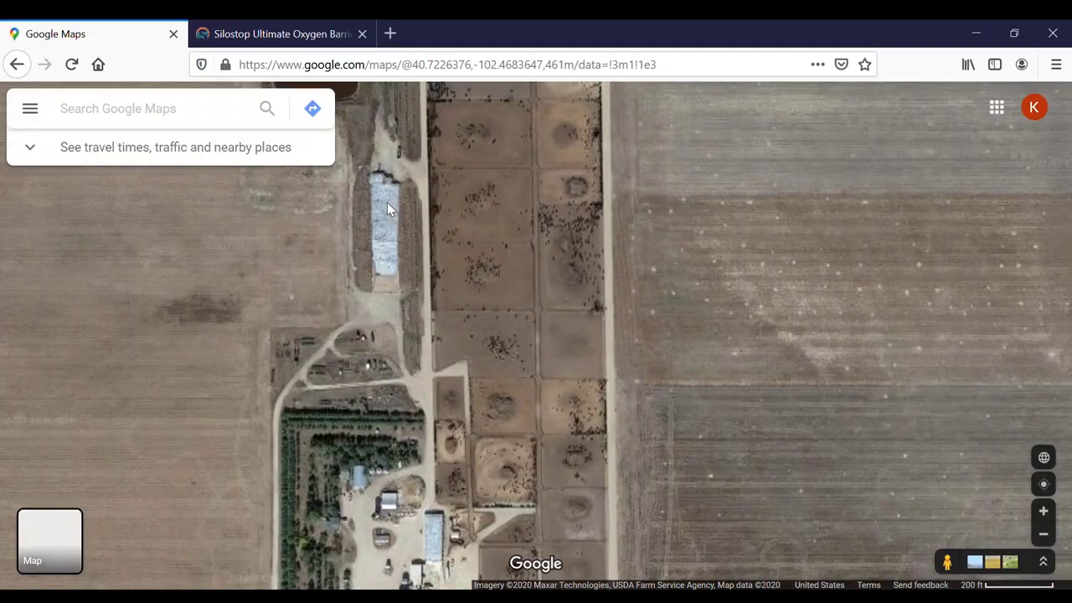
{"action": "scroll", "coordinate": [388, 218], "scroll_direction": "up", "scroll_amount": 2}
{"action": "scroll", "coordinate": [388, 217], "scroll_direction": "up", "scroll_amount": 2}
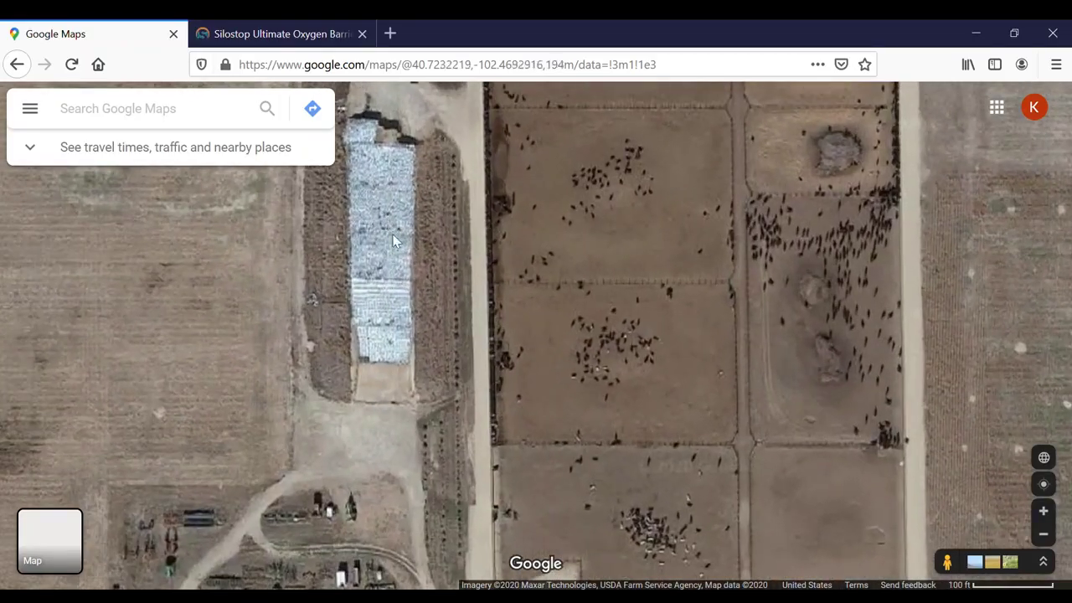
{"action": "scroll", "coordinate": [410, 299], "scroll_direction": "up", "scroll_amount": 2}
{"action": "scroll", "coordinate": [450, 396], "scroll_direction": "up", "scroll_amount": 5}
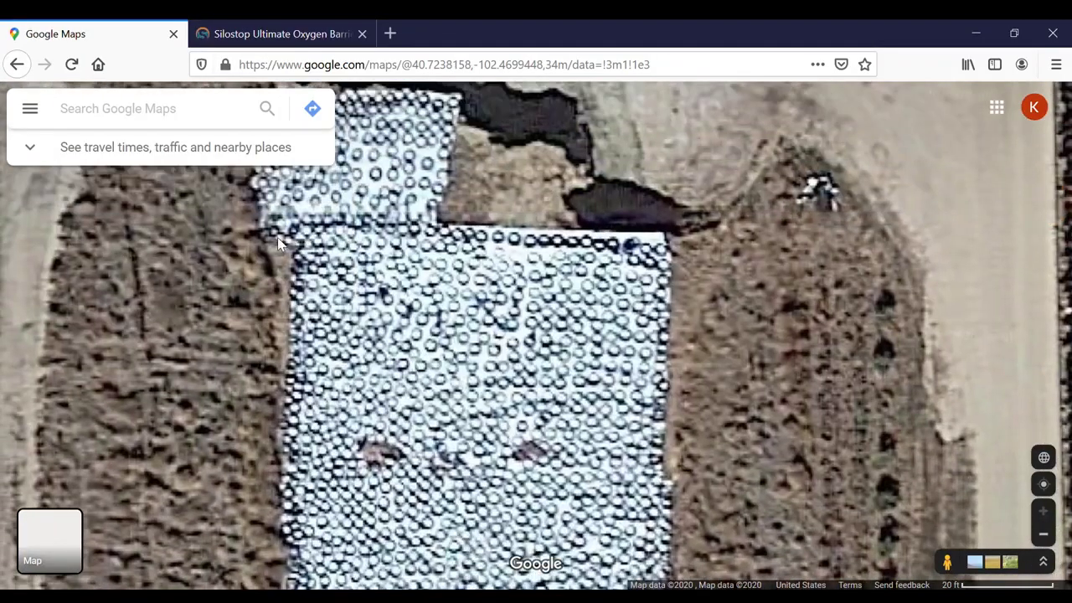
{"action": "right_click", "coordinate": [286, 232]}
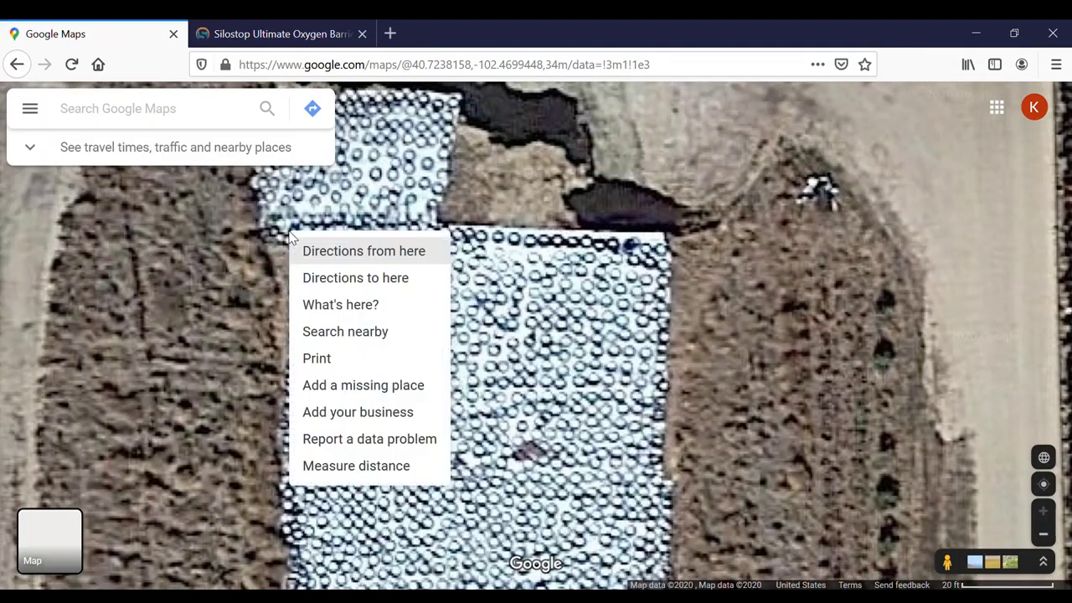
{"action": "left_click", "coordinate": [366, 467]}
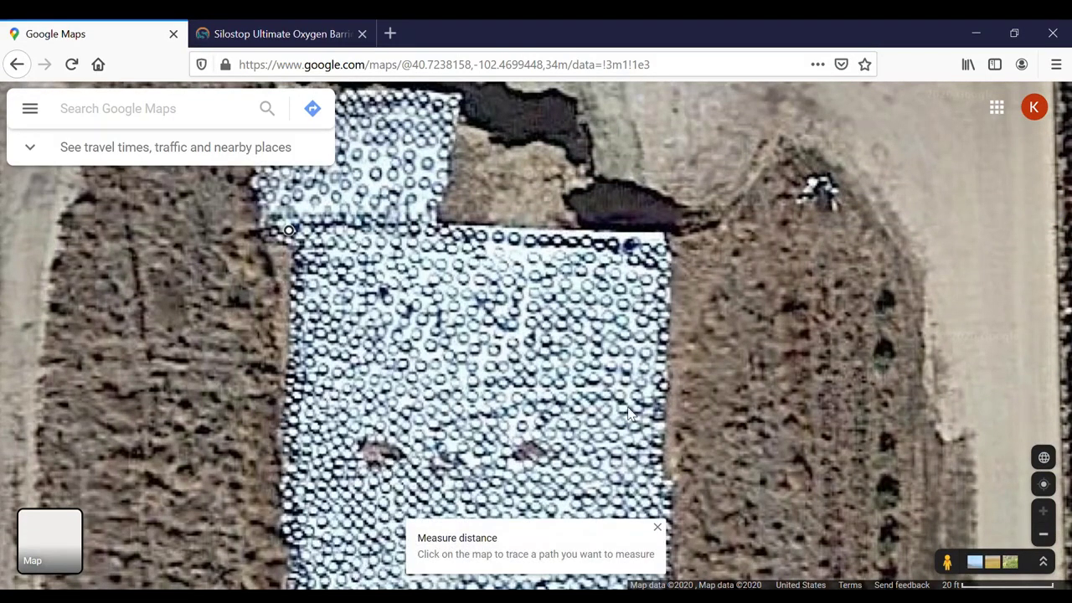
{"action": "left_click", "coordinate": [664, 243]}
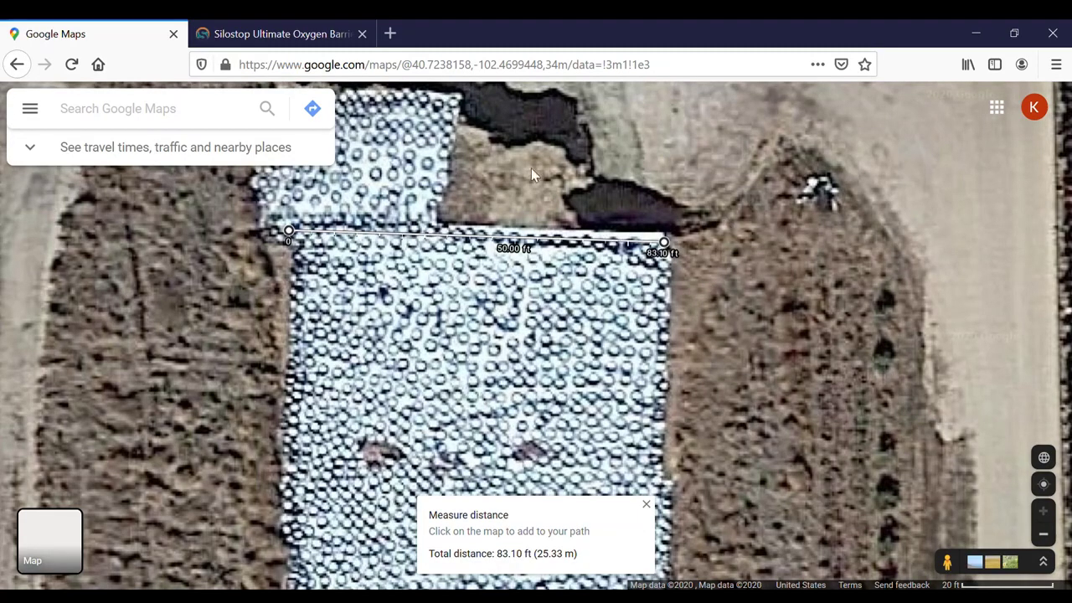
Step: Switch to the CarloCalc.6 workbook in Excel and check the top-layer density and depth assumptions on the USA sheet
{"action": "key", "text": "alt+Tab"}
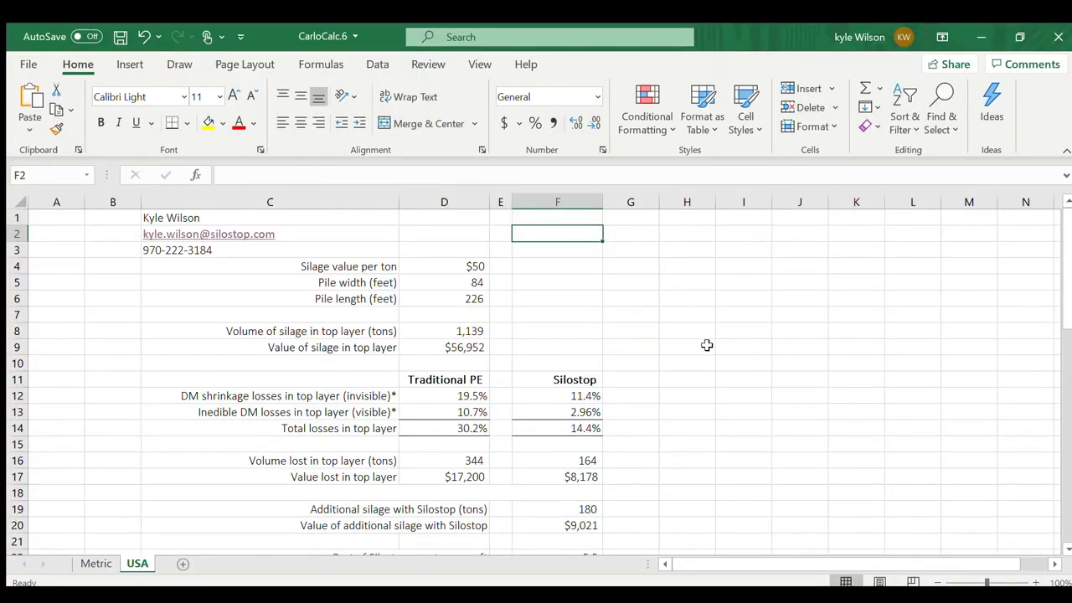
{"action": "scroll", "coordinate": [702, 344], "scroll_direction": "down", "scroll_amount": 6}
{"action": "scroll", "coordinate": [702, 350], "scroll_direction": "down", "scroll_amount": 8}
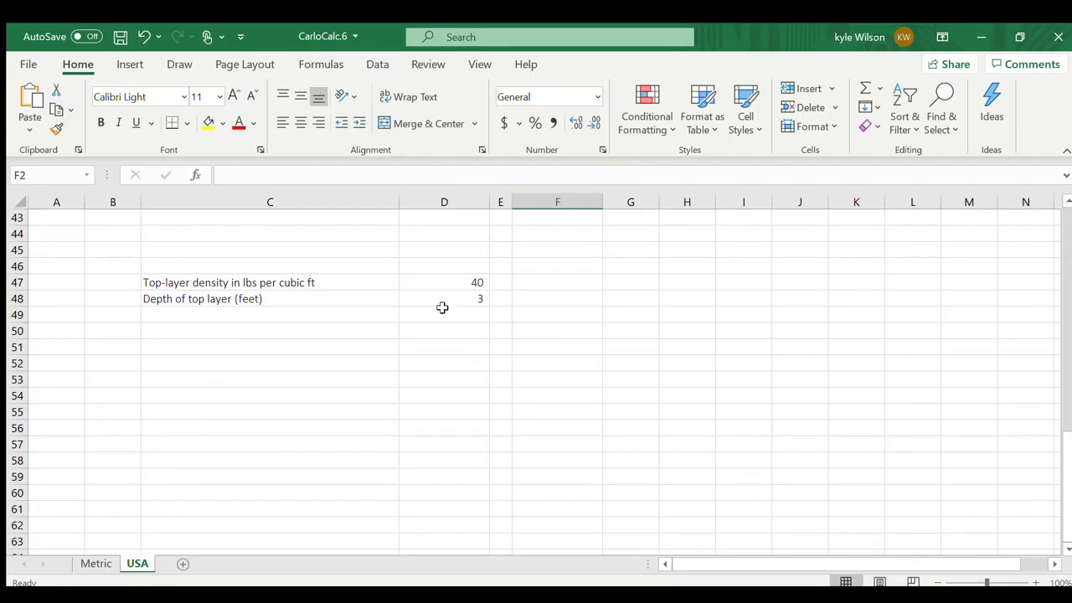
{"action": "left_click", "coordinate": [412, 287]}
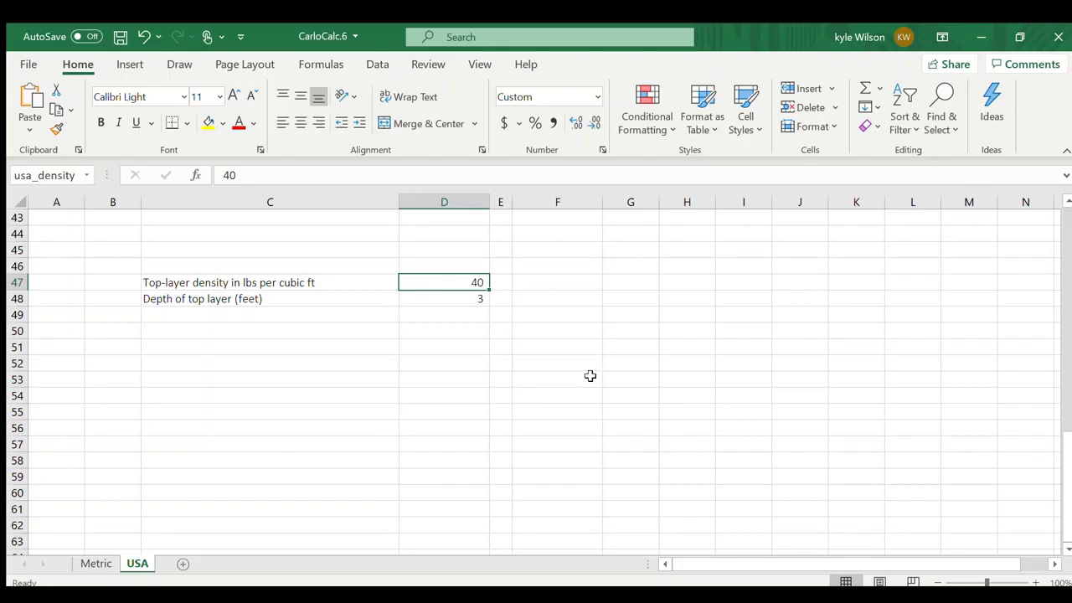
{"action": "scroll", "coordinate": [590, 377], "scroll_direction": "up", "scroll_amount": 4}
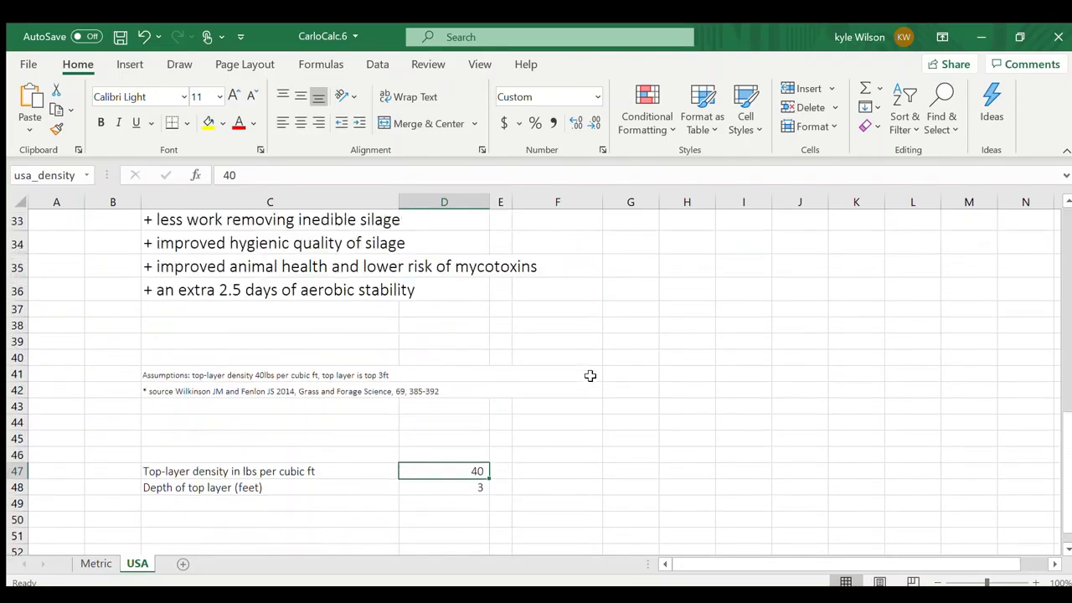
{"action": "scroll", "coordinate": [590, 376], "scroll_direction": "up", "scroll_amount": 10}
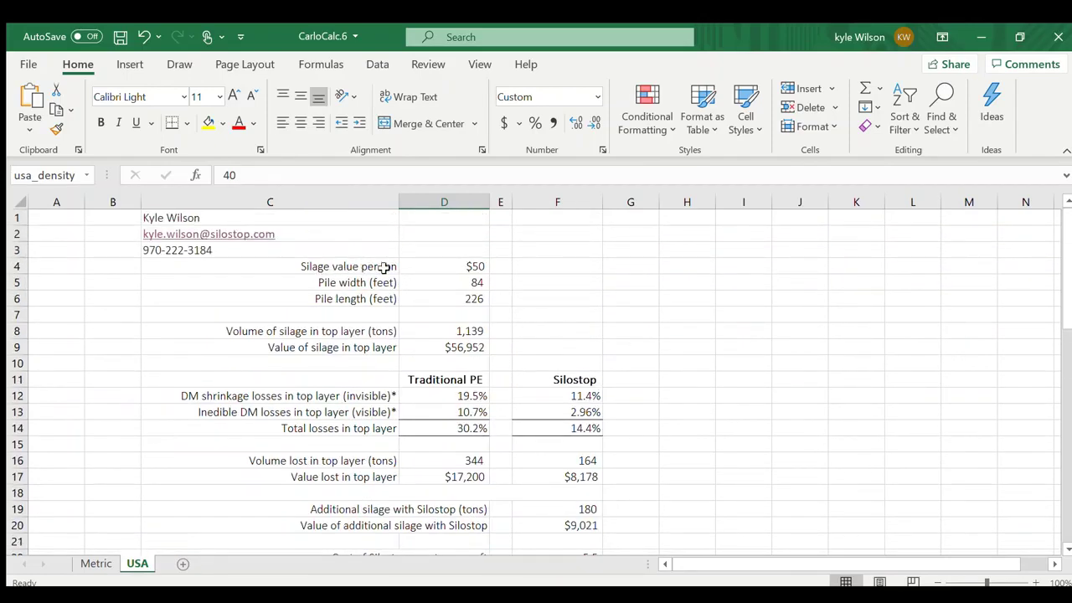
Step: Review the silage value per ton, the value of silage in the top layer, and the Traditional PE and Silostop loss columns
{"action": "left_click", "coordinate": [420, 267]}
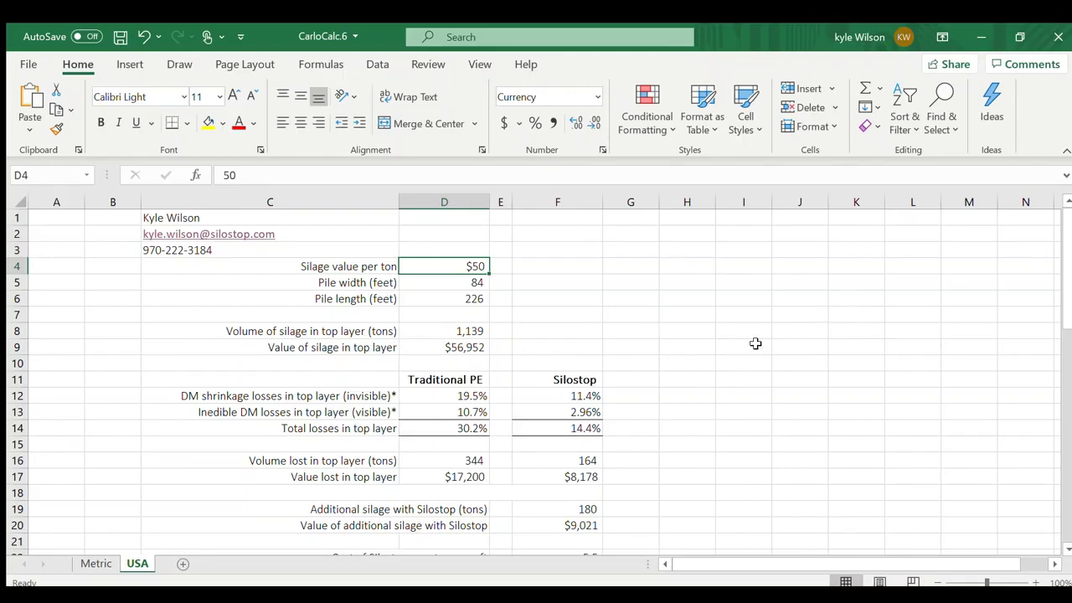
{"action": "left_click", "coordinate": [472, 348]}
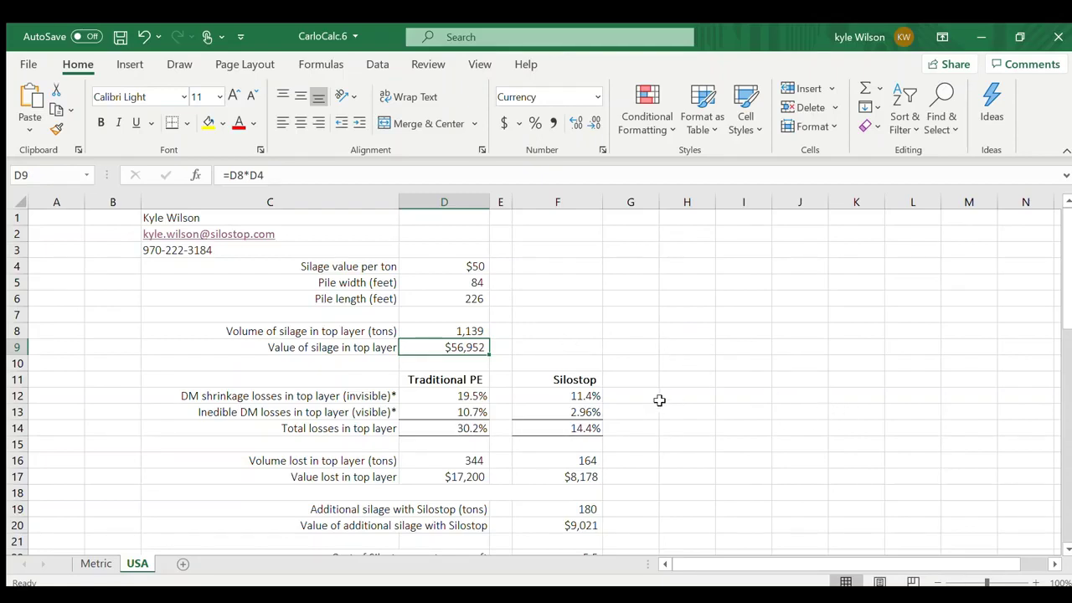
{"action": "left_click", "coordinate": [488, 380]}
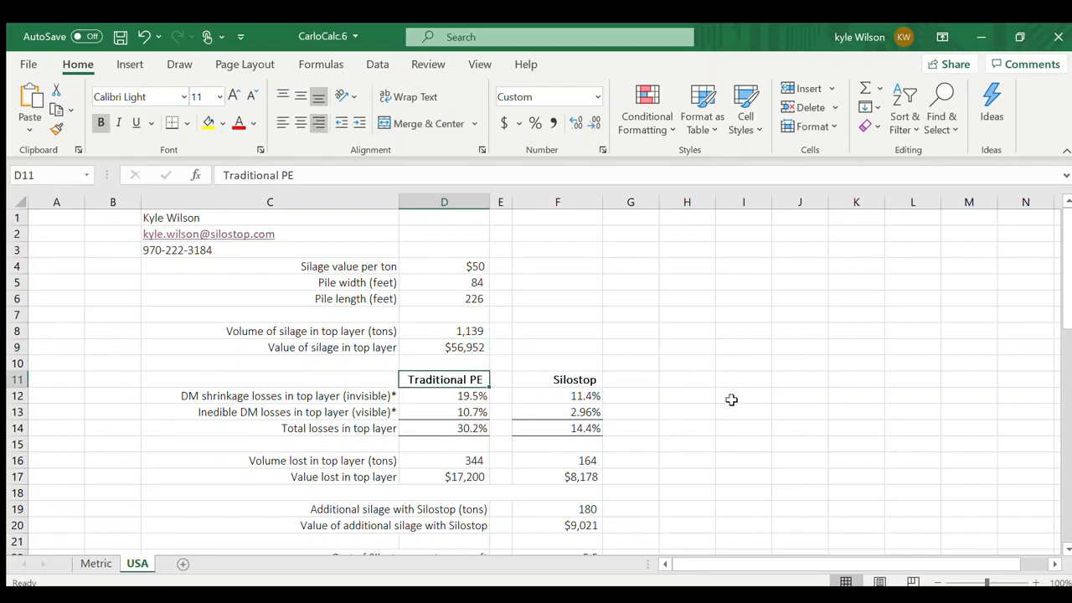
{"action": "left_click", "coordinate": [597, 381]}
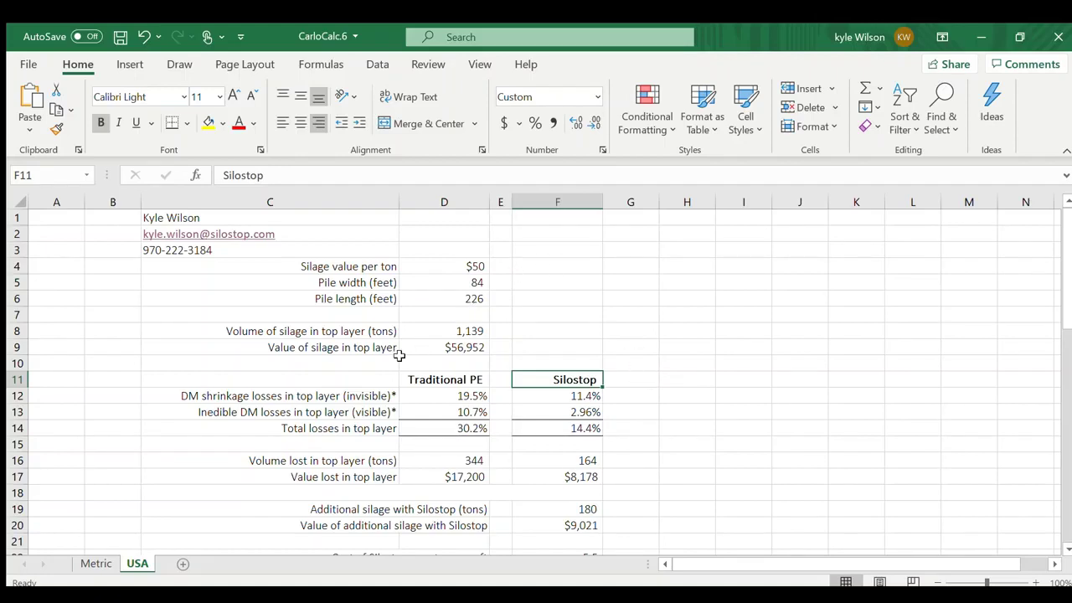
Step: Examine the Silostop cost per square foot in F22 and the total cost formula in F23
{"action": "scroll", "coordinate": [266, 373], "scroll_direction": "down", "scroll_amount": 1}
{"action": "scroll", "coordinate": [220, 414], "scroll_direction": "down", "scroll_amount": 1}
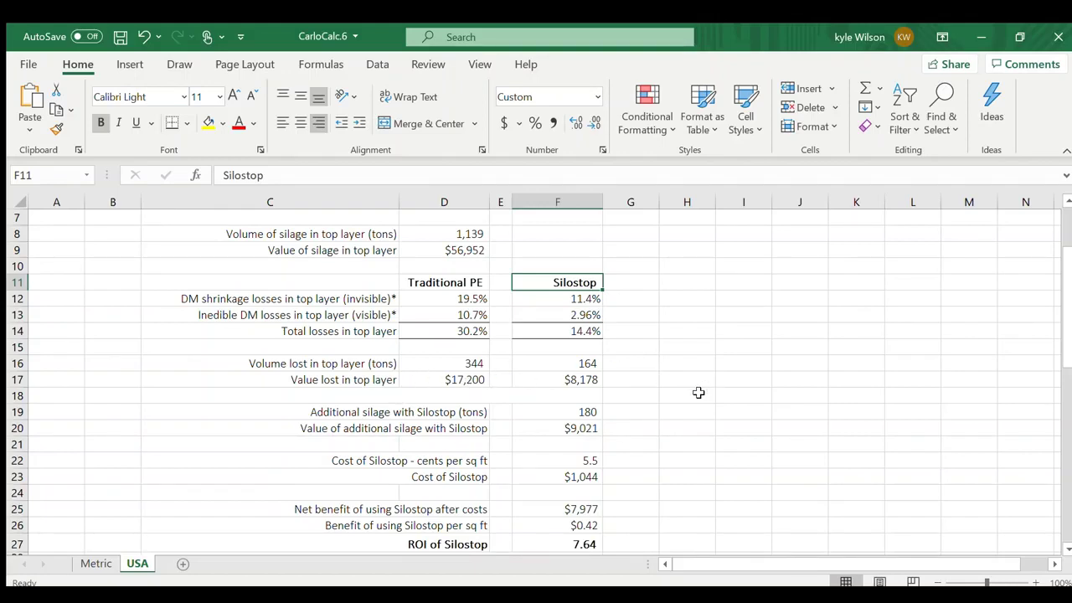
{"action": "scroll", "coordinate": [698, 392], "scroll_direction": "down", "scroll_amount": 1}
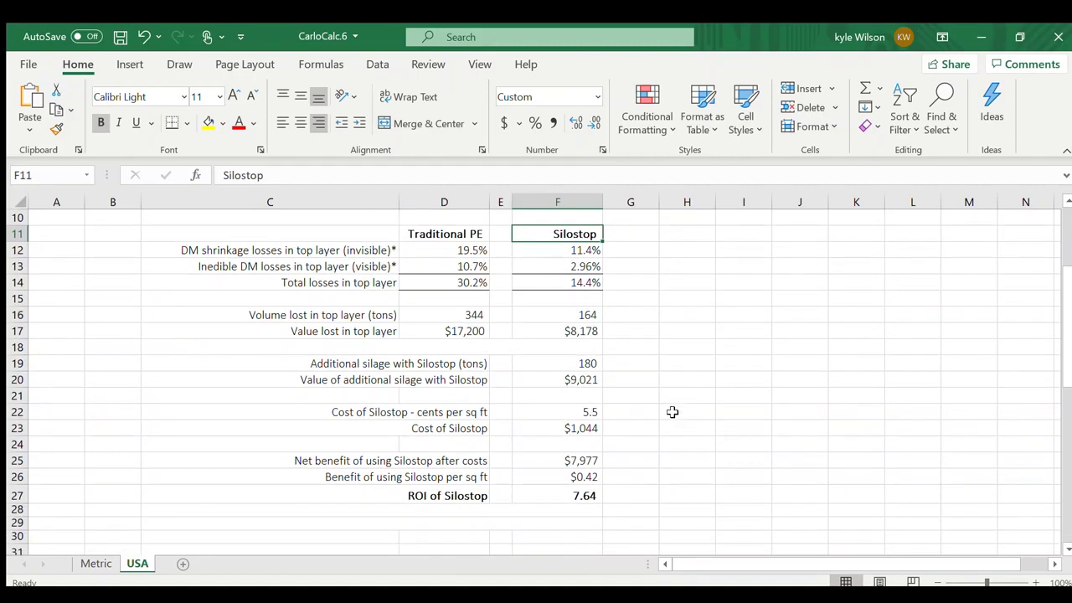
{"action": "left_click", "coordinate": [562, 414]}
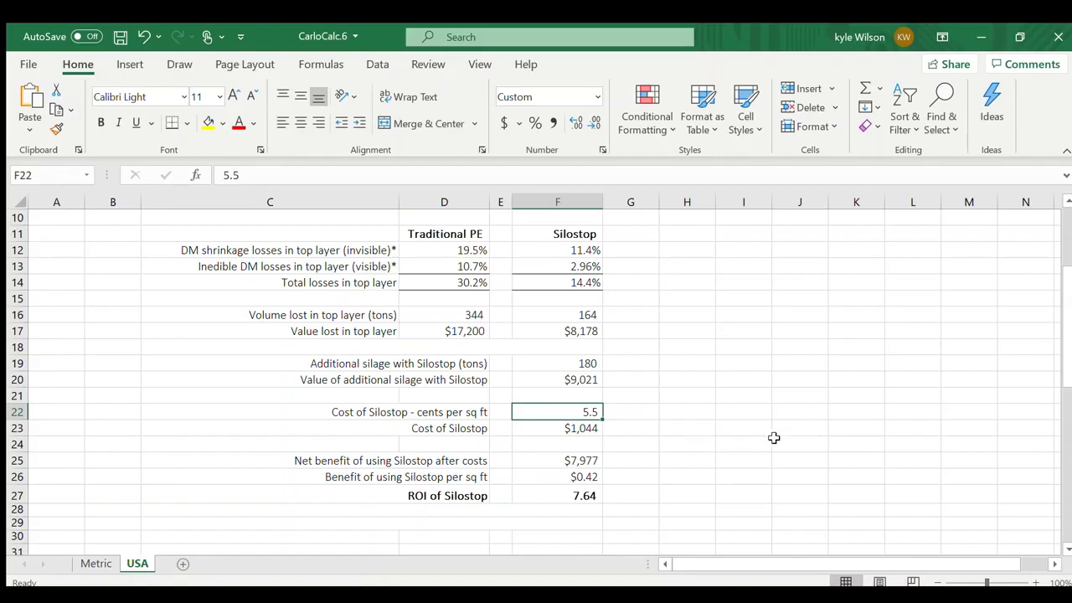
{"action": "left_click", "coordinate": [584, 429]}
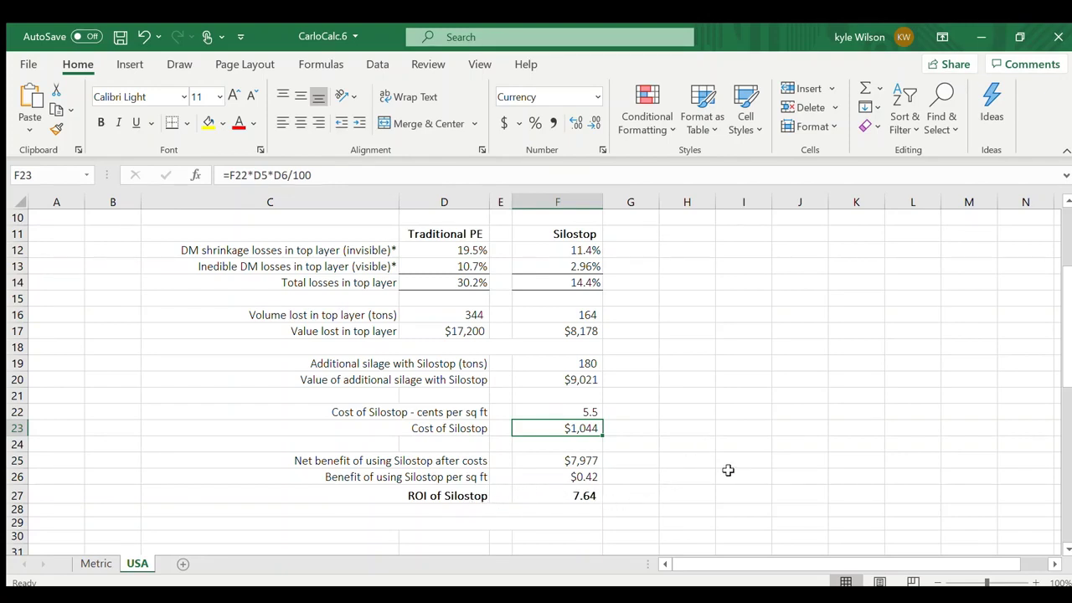
Step: Review the net benefit and ROI rows along with the summary of Silostop's advantages beneath them
{"action": "scroll", "coordinate": [728, 470], "scroll_direction": "down", "scroll_amount": 1}
{"action": "scroll", "coordinate": [728, 470], "scroll_direction": "up", "scroll_amount": 1}
{"action": "scroll", "coordinate": [728, 470], "scroll_direction": "down", "scroll_amount": 1}
{"action": "scroll", "coordinate": [728, 470], "scroll_direction": "down", "scroll_amount": 1}
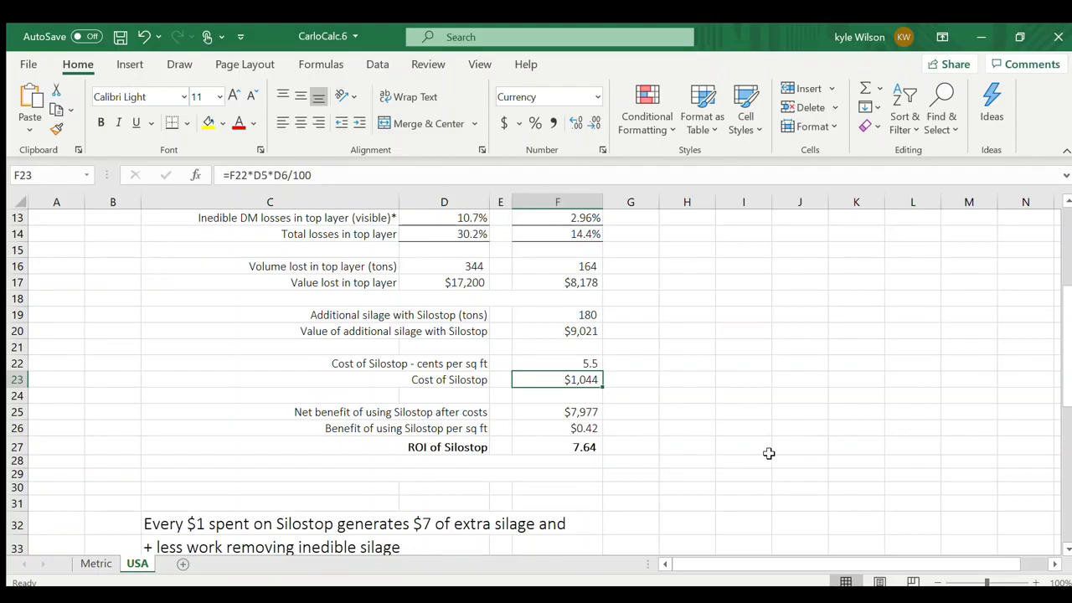
{"action": "scroll", "coordinate": [769, 453], "scroll_direction": "down", "scroll_amount": 1}
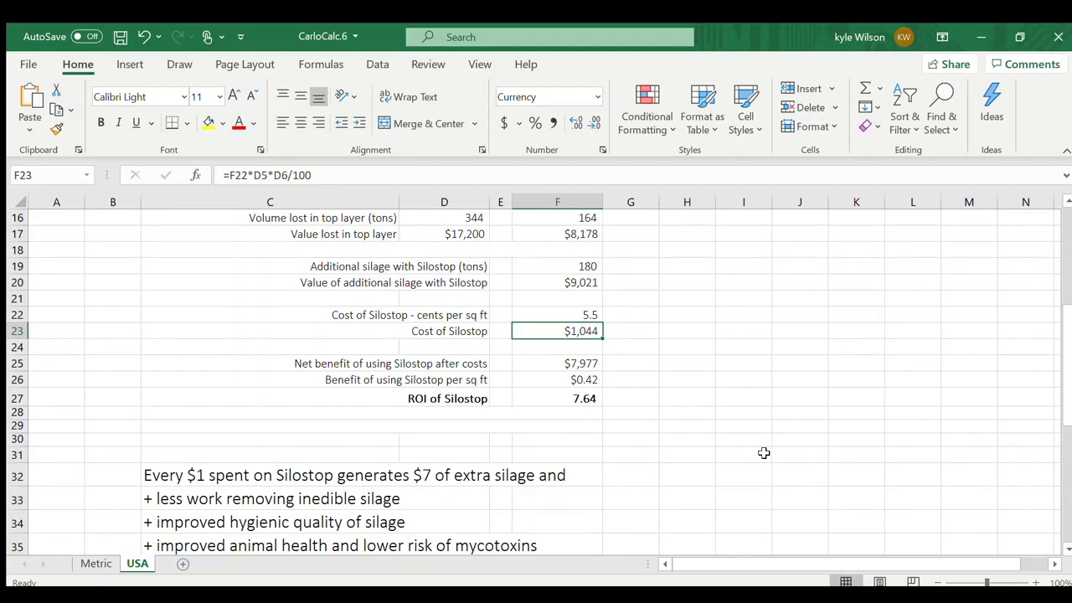
{"action": "scroll", "coordinate": [764, 453], "scroll_direction": "down", "scroll_amount": 1}
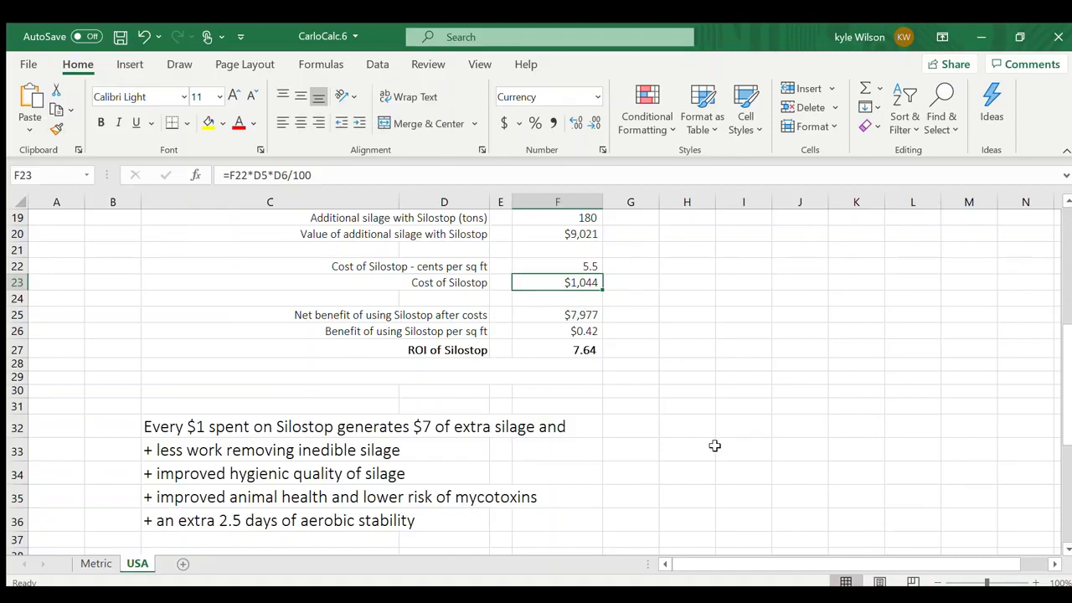
{"action": "scroll", "coordinate": [715, 445], "scroll_direction": "up", "scroll_amount": 1}
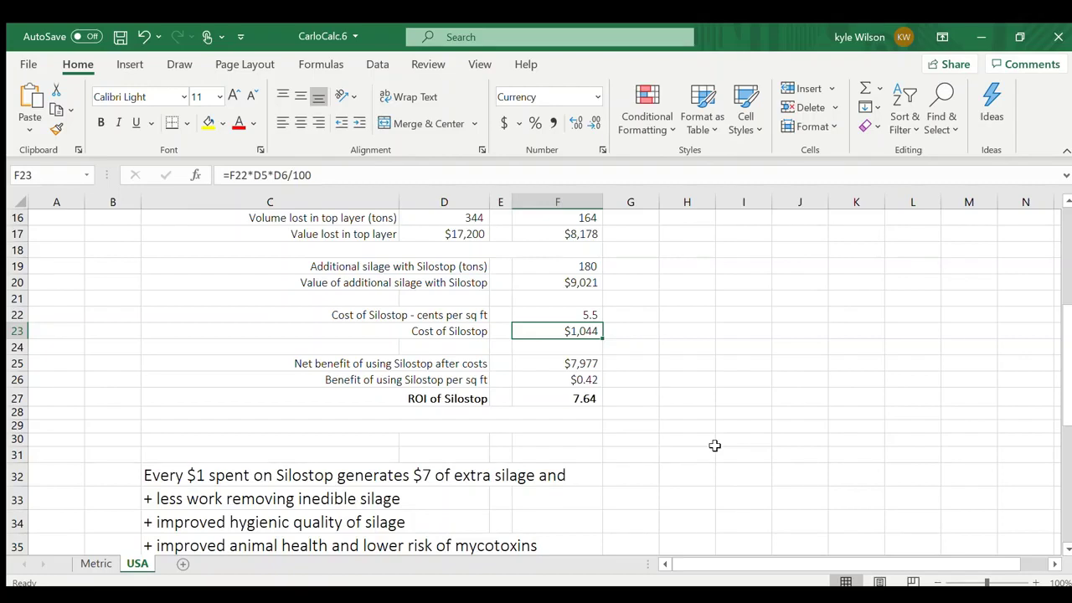
{"action": "scroll", "coordinate": [715, 446], "scroll_direction": "up", "scroll_amount": 1}
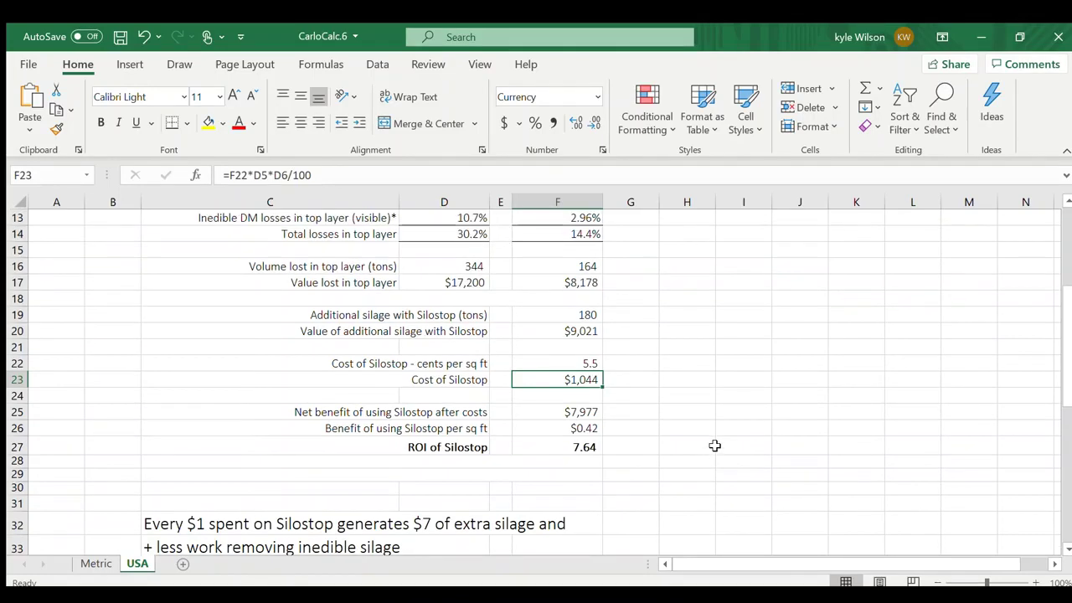
Step: Set the cost of Silostop to 30 cents per square foot in F22 to test its effect on the ROI
{"action": "left_click", "coordinate": [587, 364]}
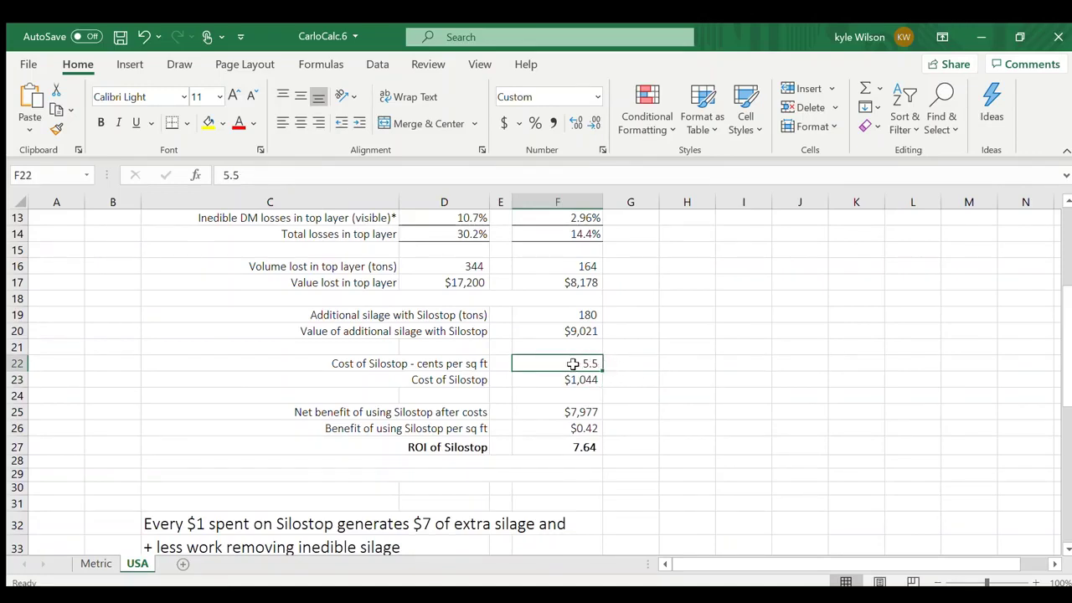
{"action": "scroll", "coordinate": [701, 366], "scroll_direction": "up", "scroll_amount": 1}
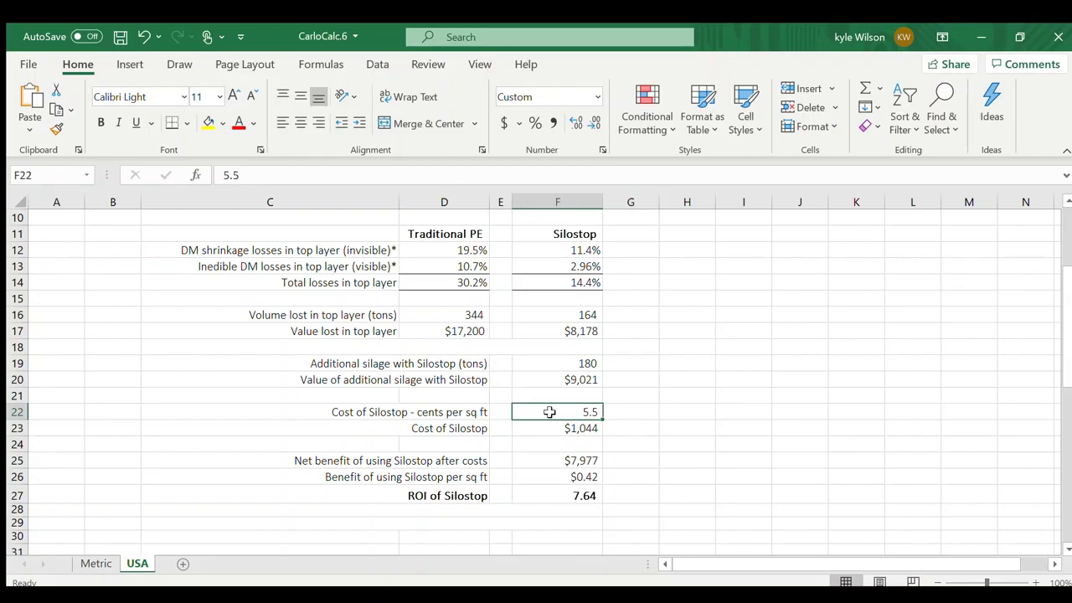
{"action": "double_click", "coordinate": [233, 175]}
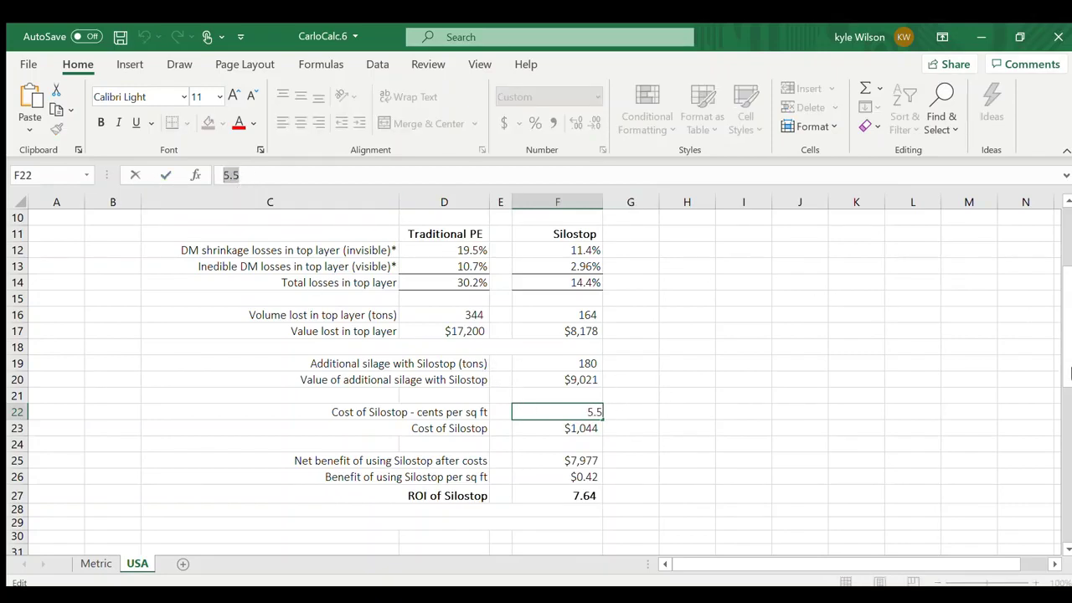
{"action": "type", "text": "30"}
{"action": "left_click", "coordinate": [724, 412]}
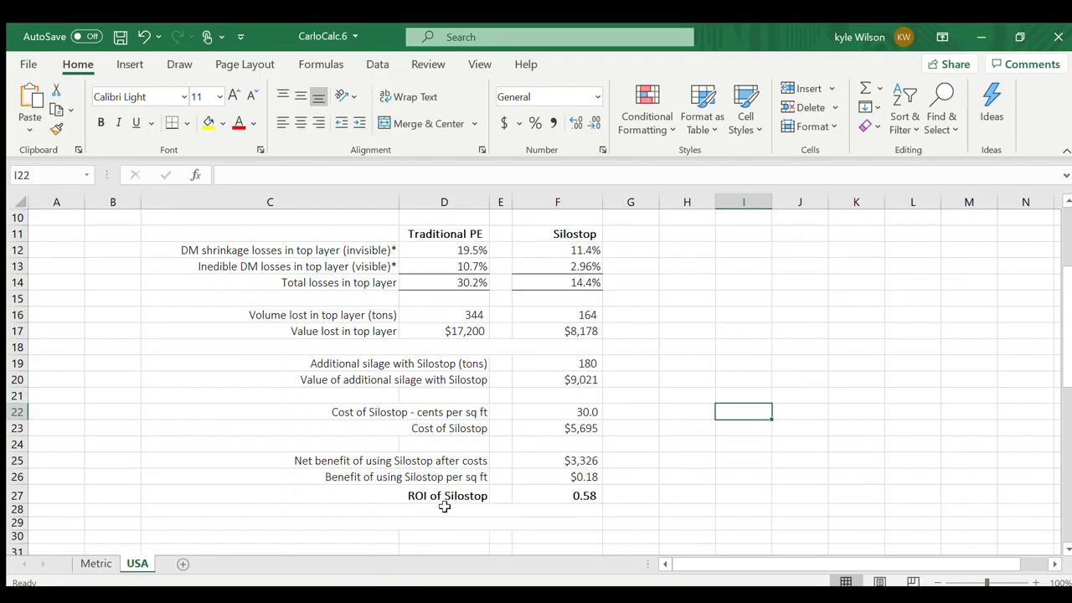
Step: Set the cost of Silostop in F22 back to 5.5 cents per square foot
{"action": "left_click", "coordinate": [568, 412]}
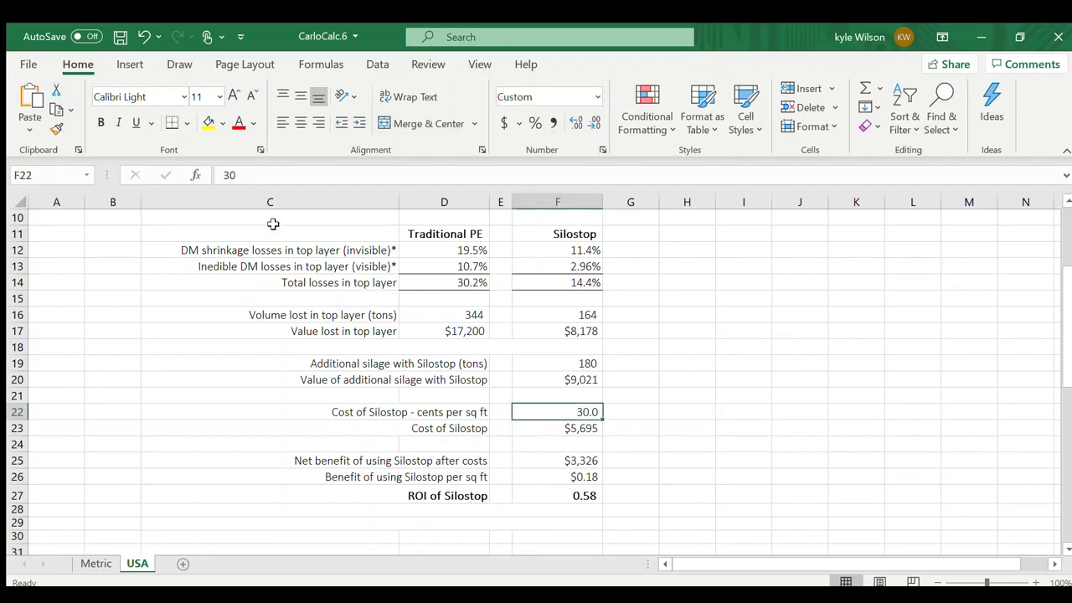
{"action": "left_click_drag", "start_coordinate": [261, 177], "coordinate": [201, 190]}
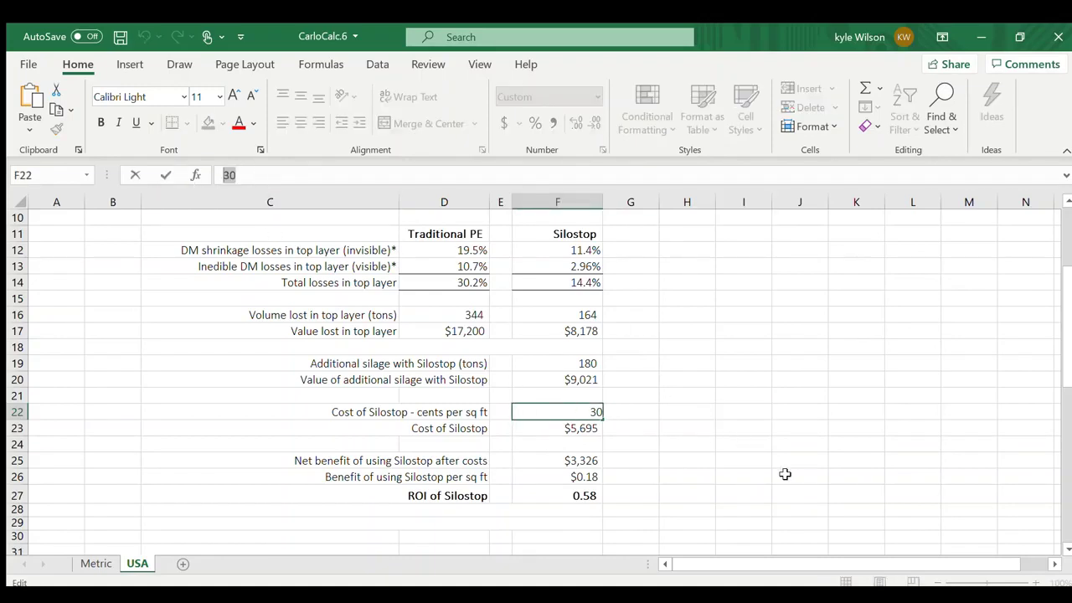
{"action": "type", "text": "5.5"}
{"action": "left_click", "coordinate": [662, 412]}
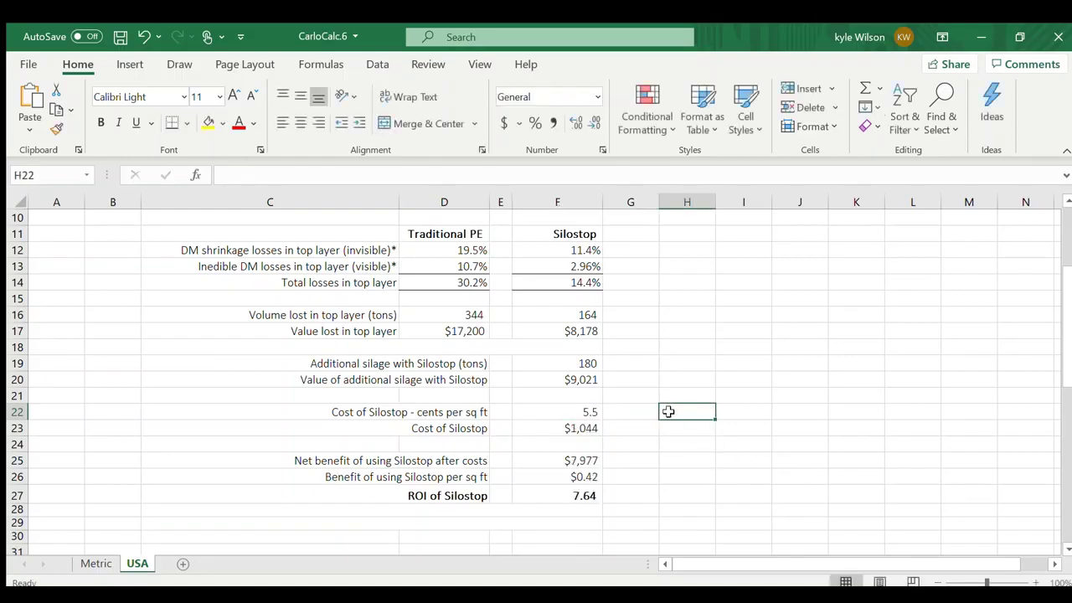
{"action": "left_click", "coordinate": [618, 413]}
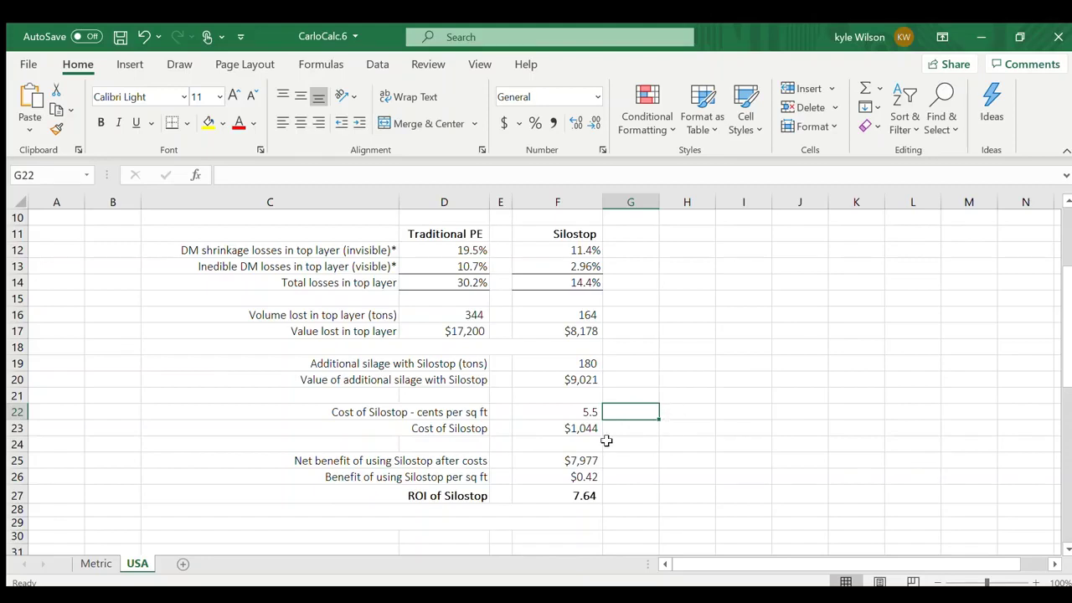
Step: Return to the start of the USA sheet and look at the contact details above the inputs
{"action": "scroll", "coordinate": [693, 420], "scroll_direction": "down", "scroll_amount": 1}
{"action": "scroll", "coordinate": [693, 420], "scroll_direction": "up", "scroll_amount": 4}
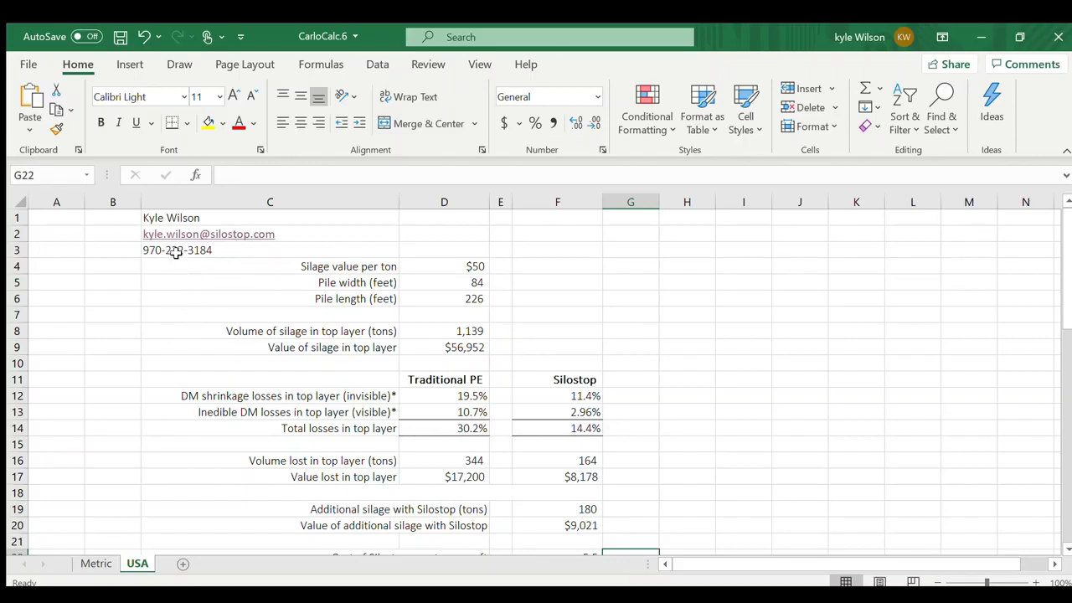
{"action": "left_click", "coordinate": [124, 250]}
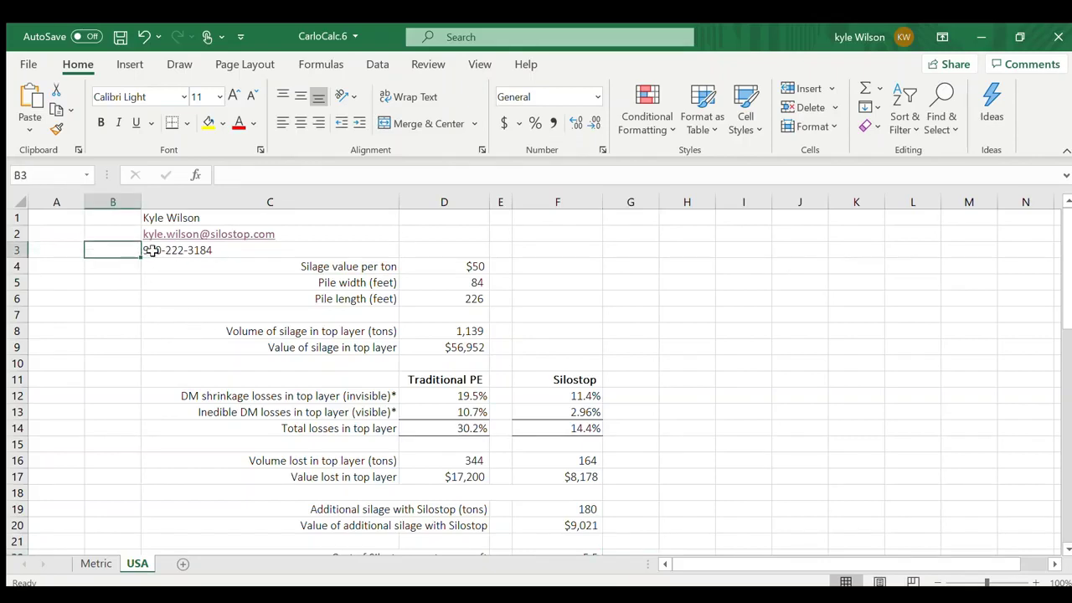